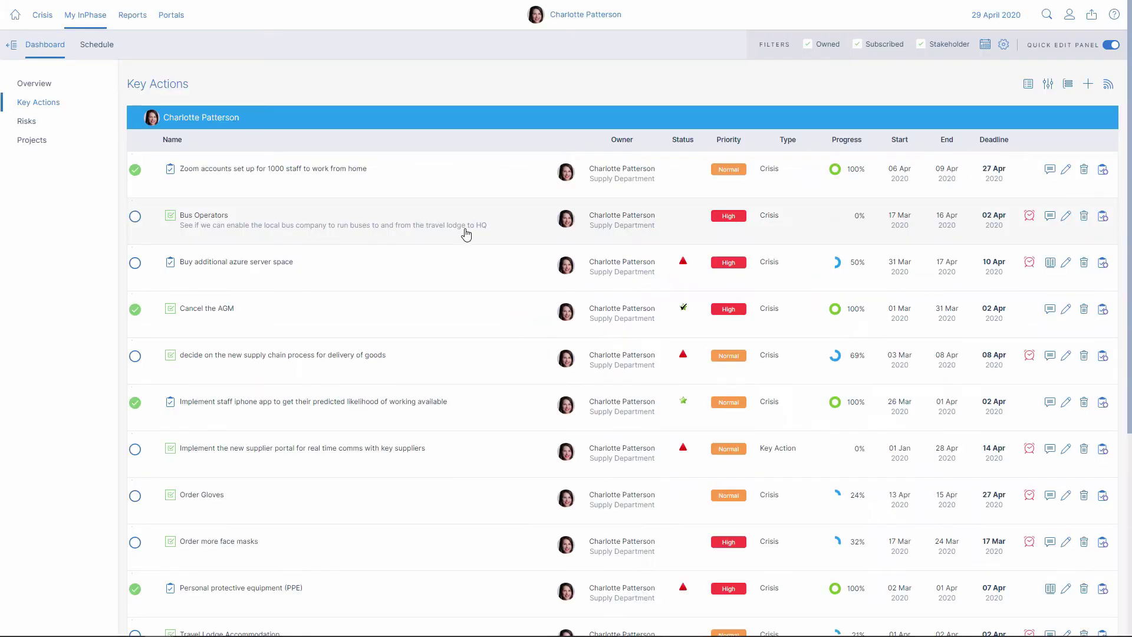
Toggle the Key Actions filter panel and show the Bus Operators action in the quick edit panel.
click(1048, 83)
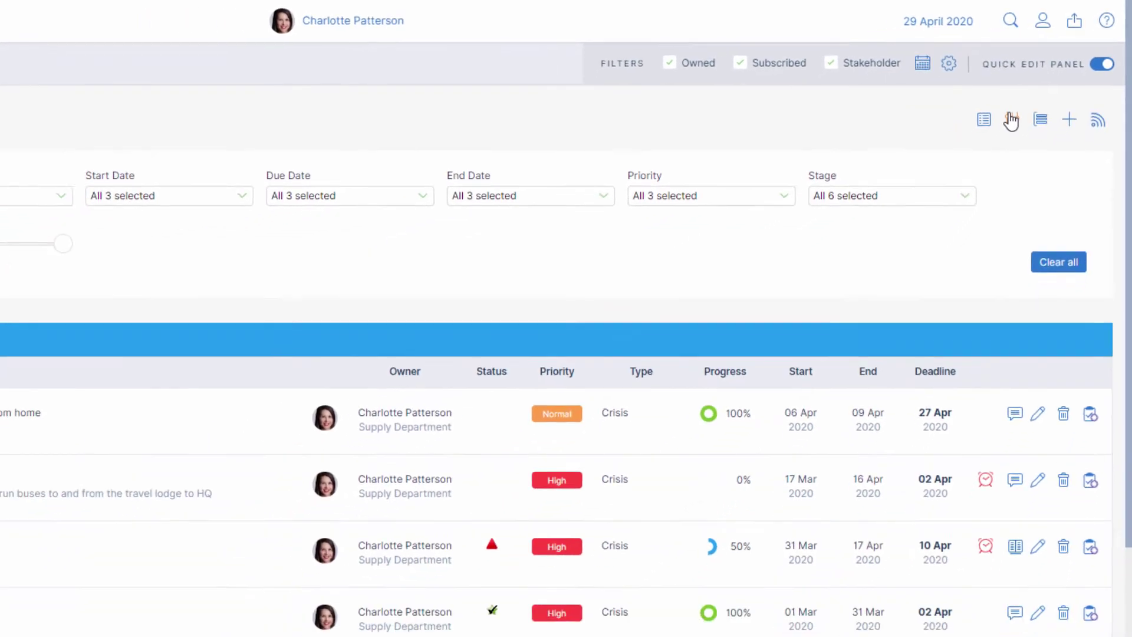
click(993, 136)
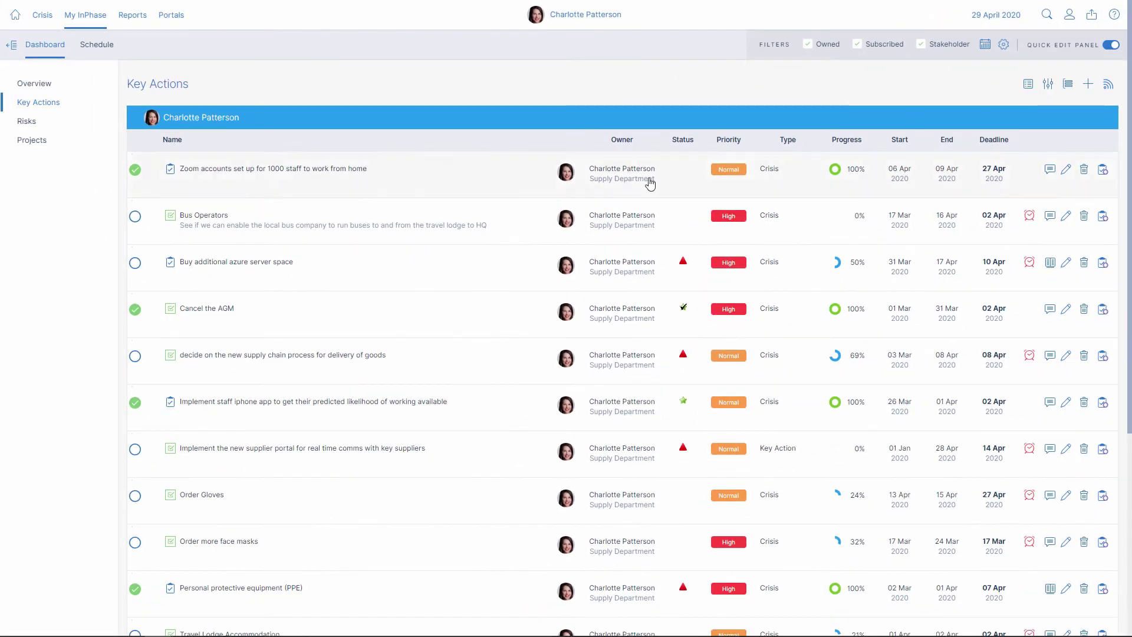
click(469, 214)
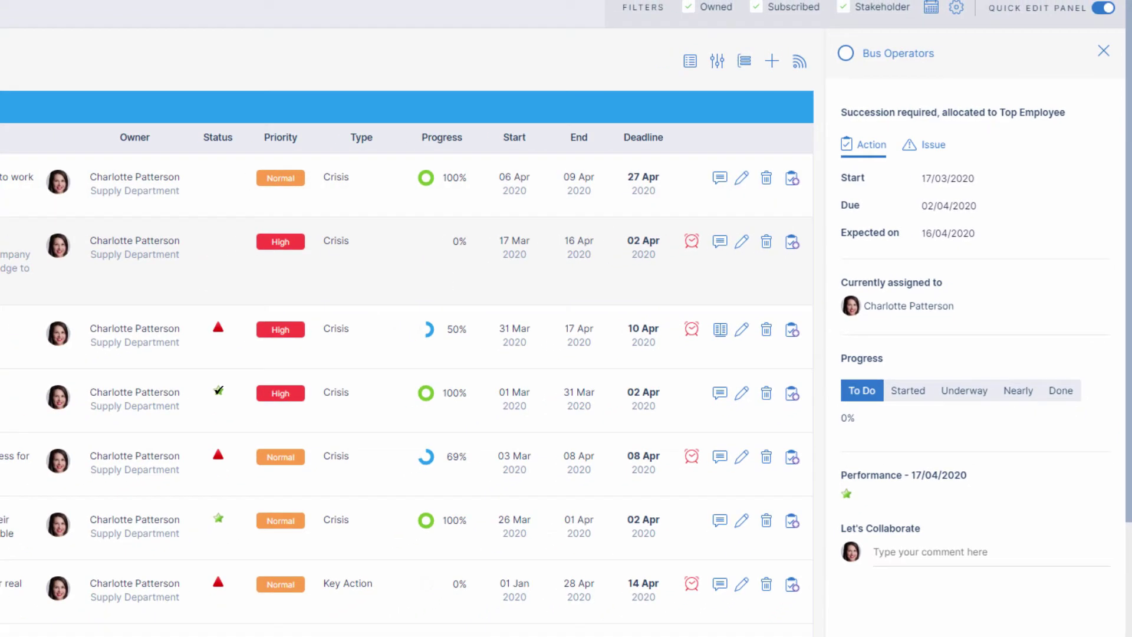
click(91, 51)
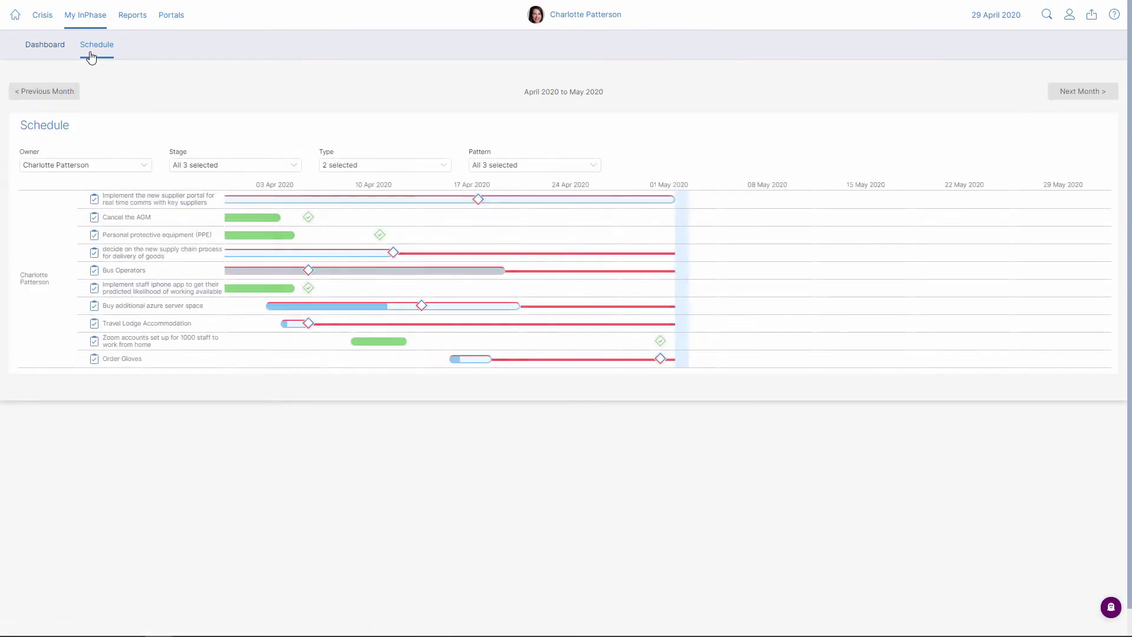